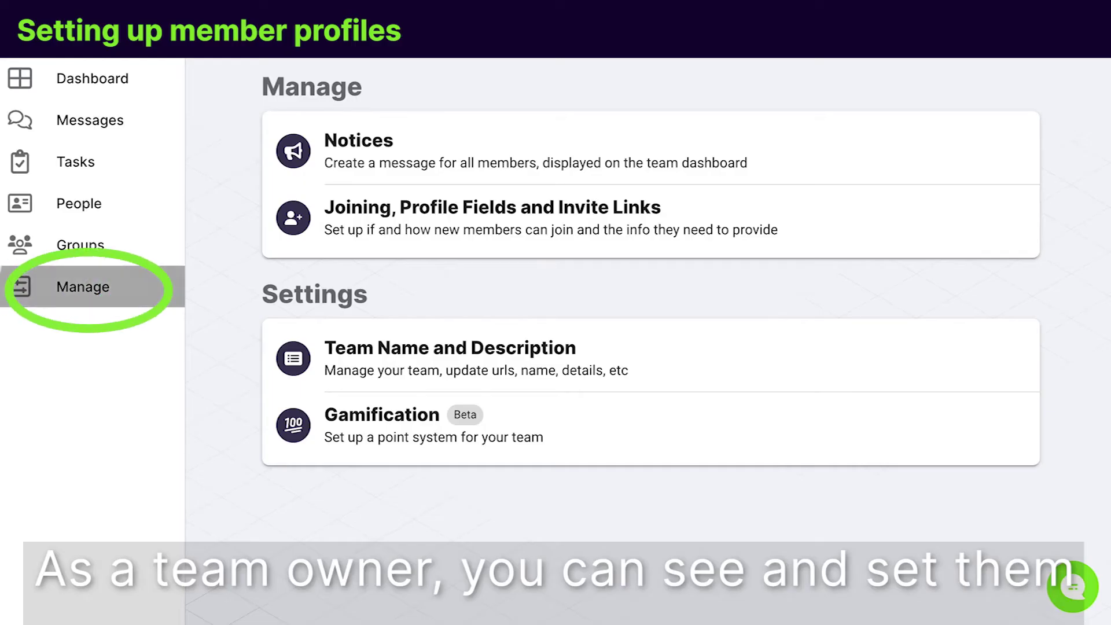
Open the Joining, Profile Fields and Invite Links settings and go through the list of member profile fields.
click(324, 218)
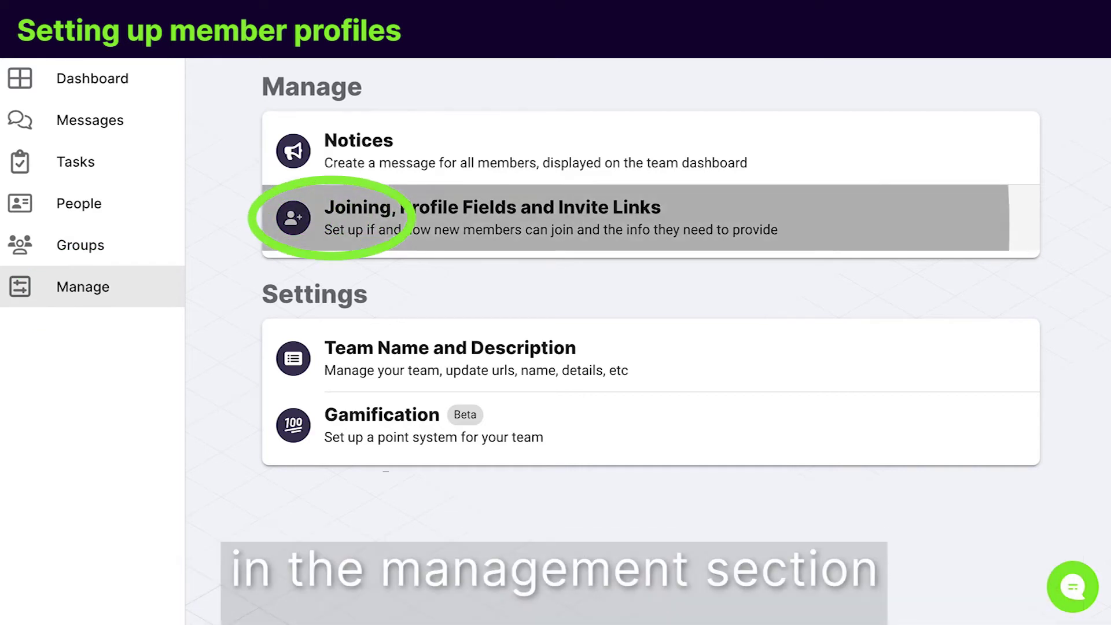
scroll(651, 342, down, 4)
scroll(651, 347, down, 3)
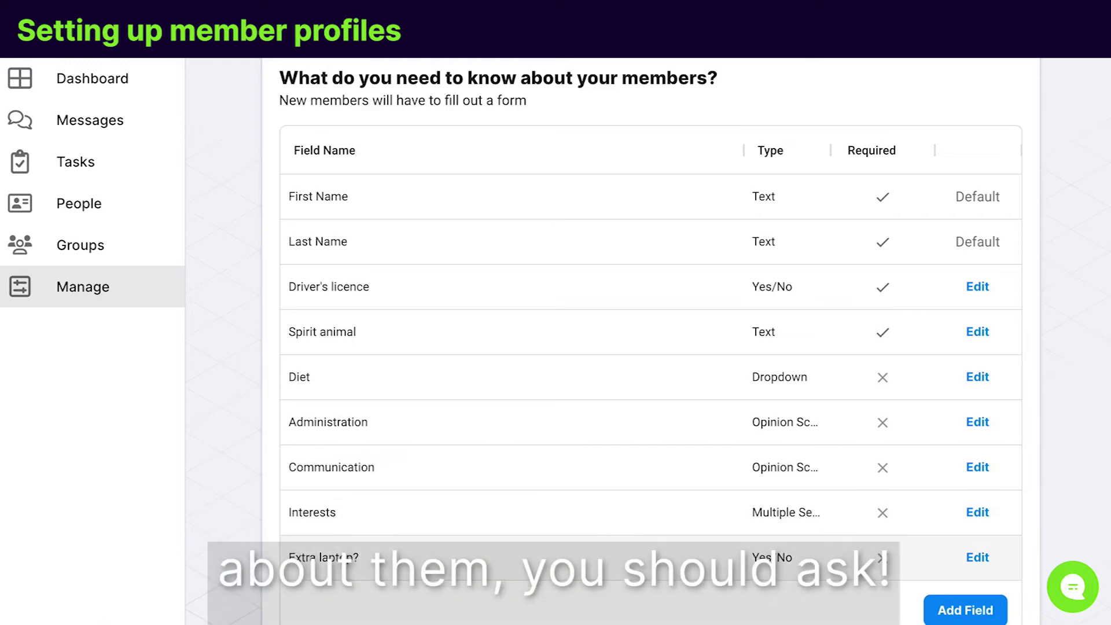
scroll(651, 342, down, 1)
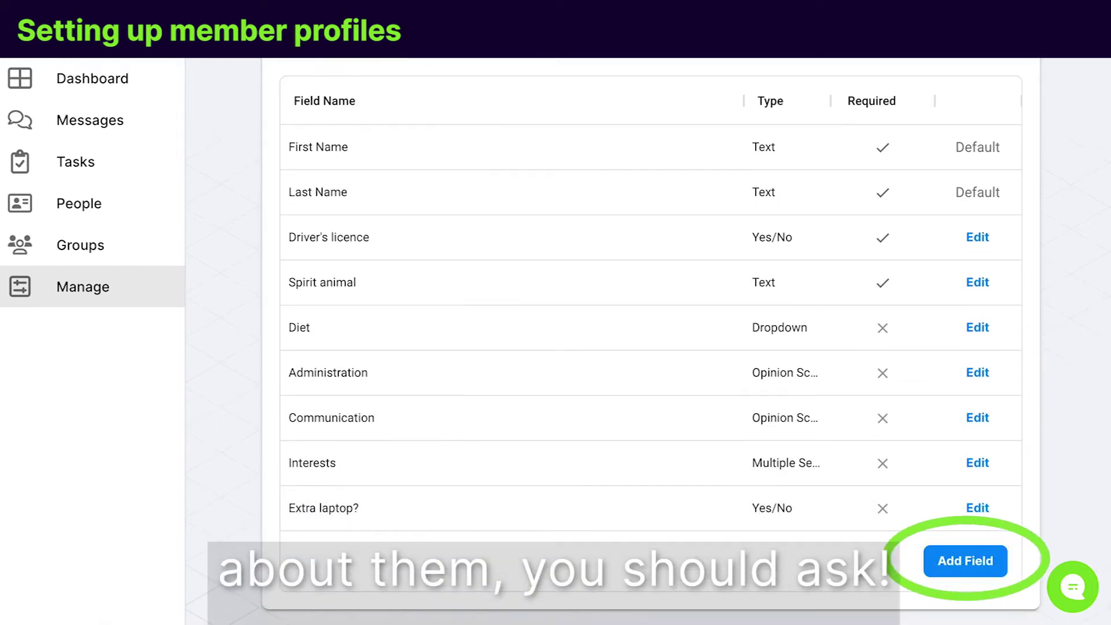
Start a new Multiple Selection profile field named "Topics" with the form question "What topic are you interested in?".
click(966, 561)
click(848, 175)
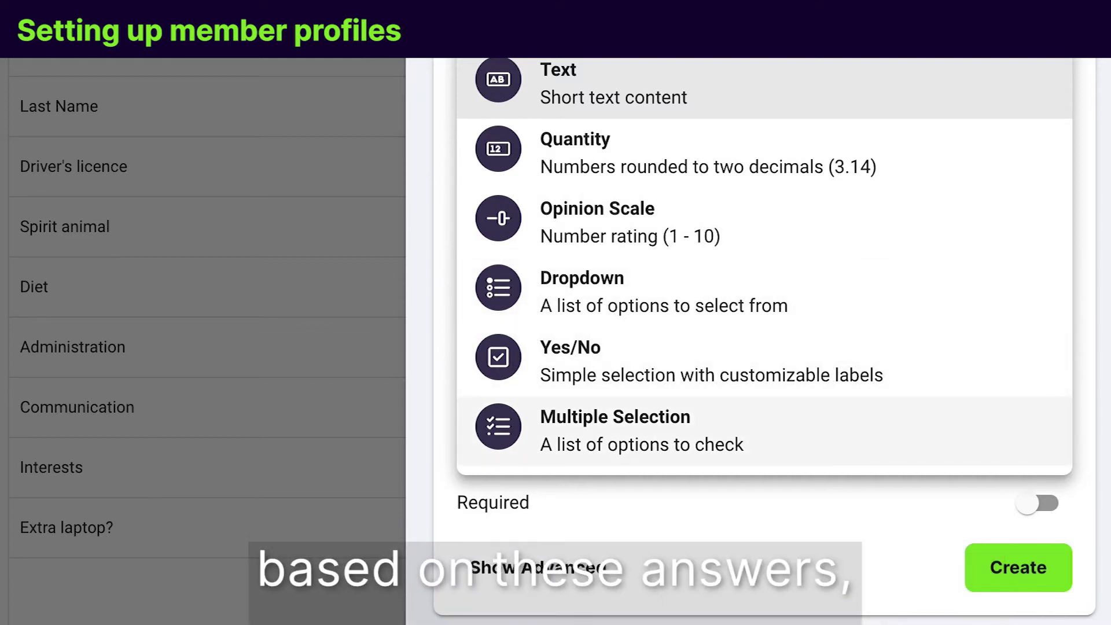
click(839, 432)
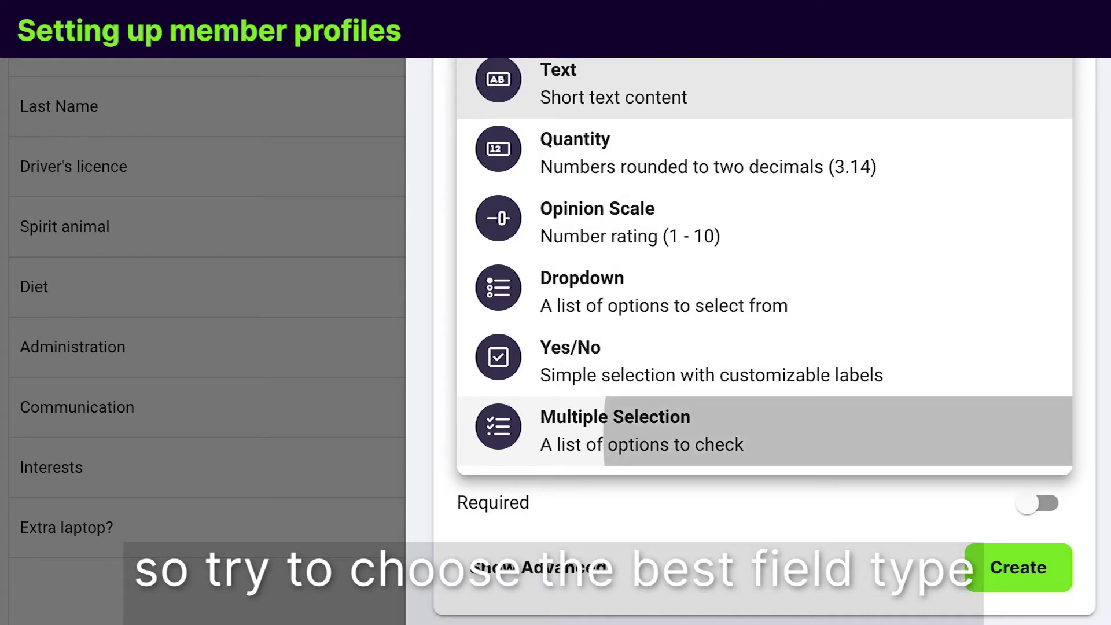
click(765, 183)
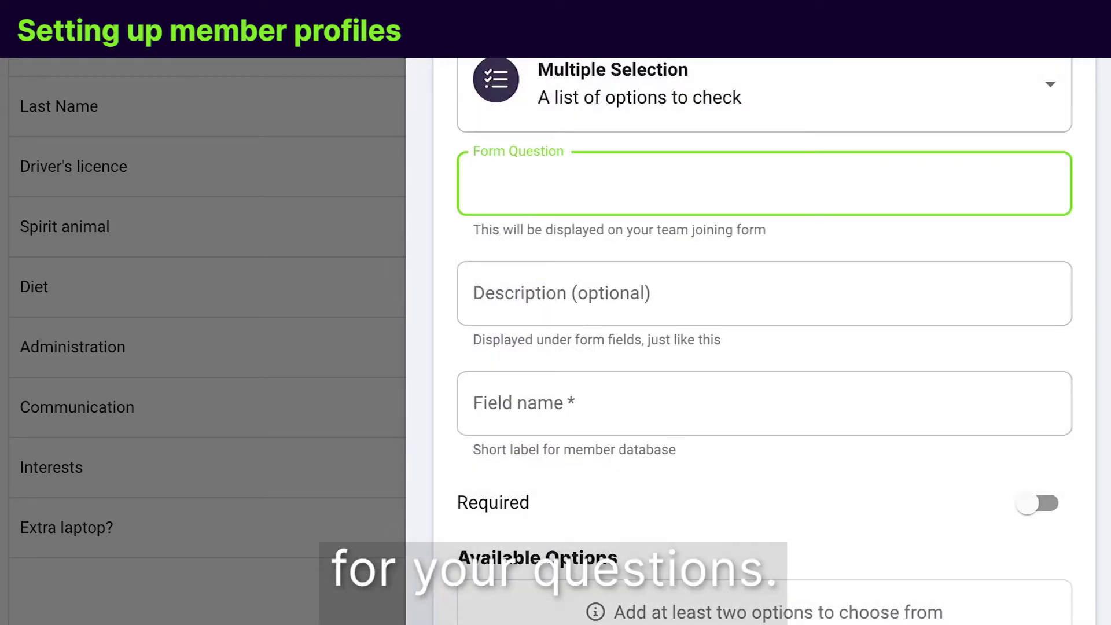
text(What topic are you interested in?)
click(764, 403)
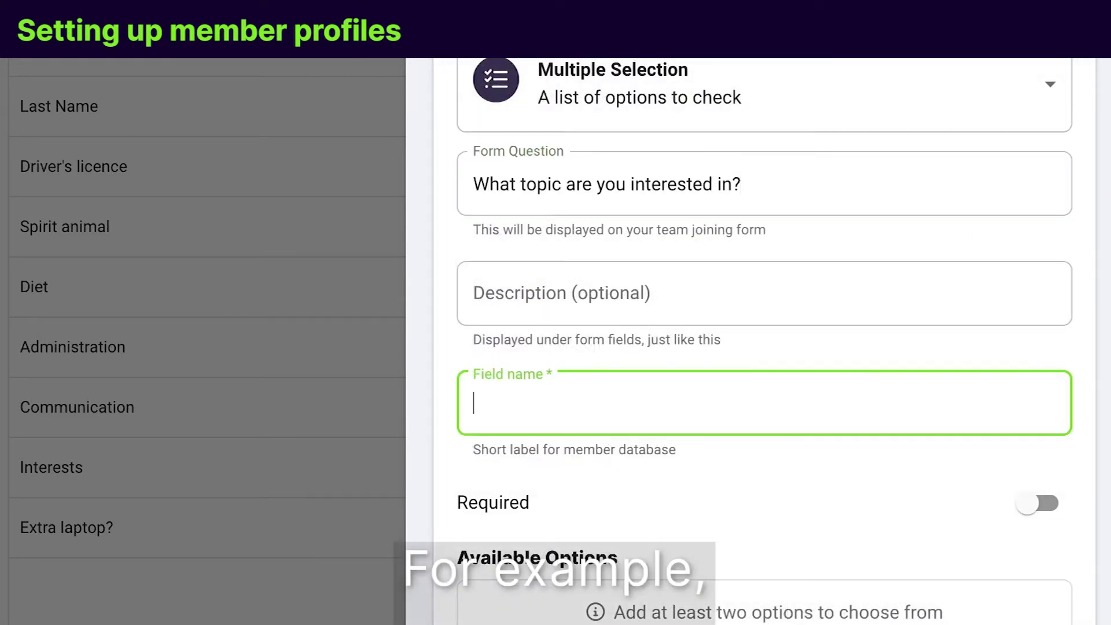
text(Topics)
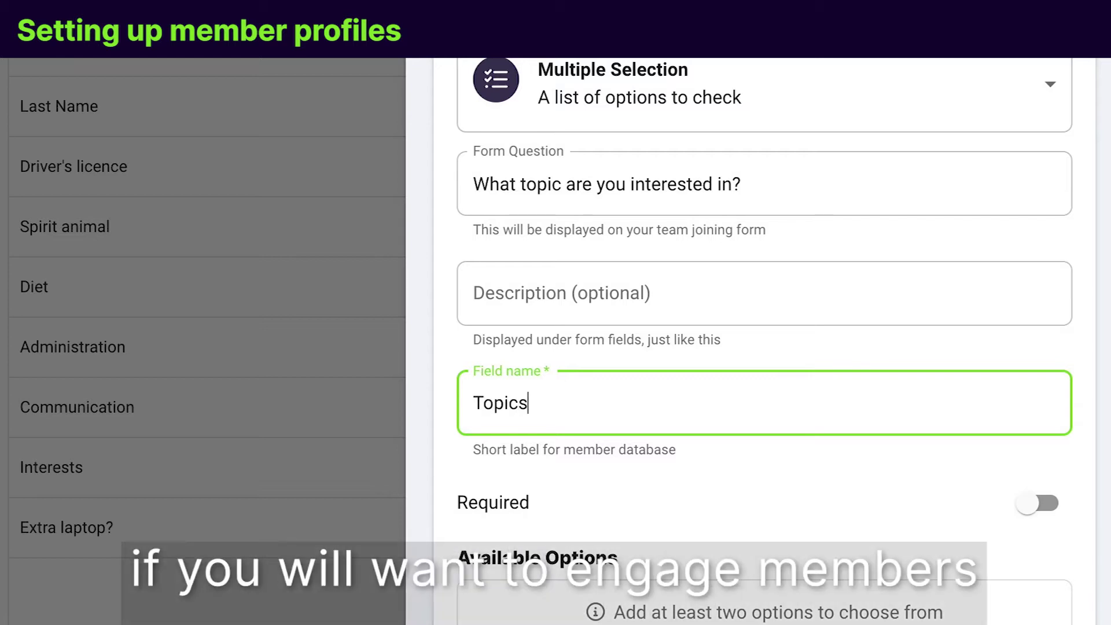
Add the options Design, Development and Marketing to the Topics field and create the field.
scroll(764, 342, down, 3)
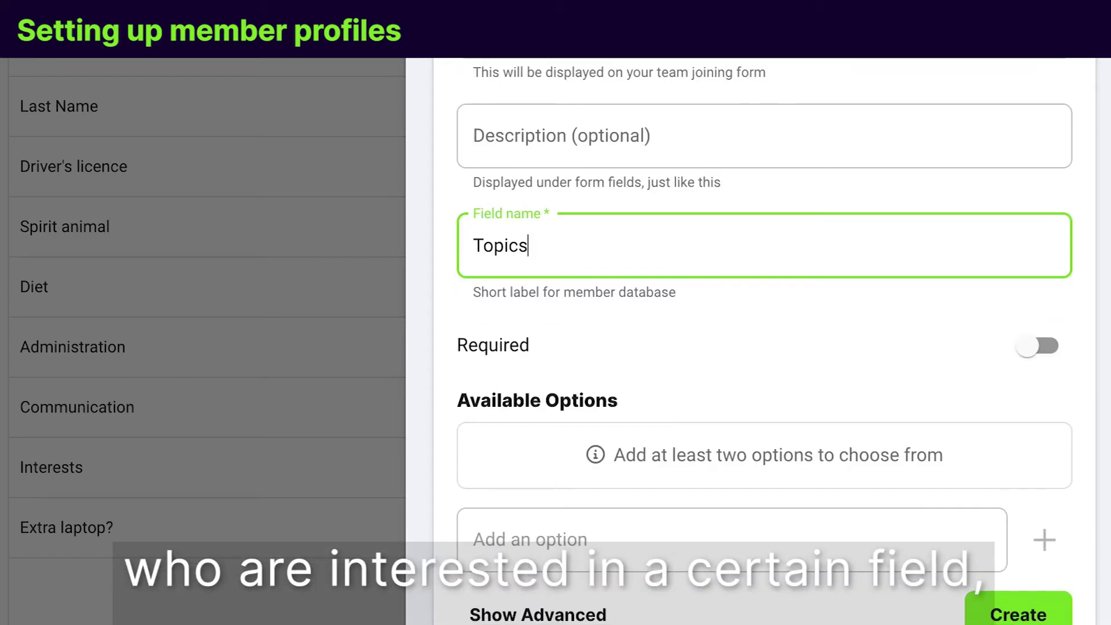
click(731, 540)
text(Design)
key(Return)
text(Development)
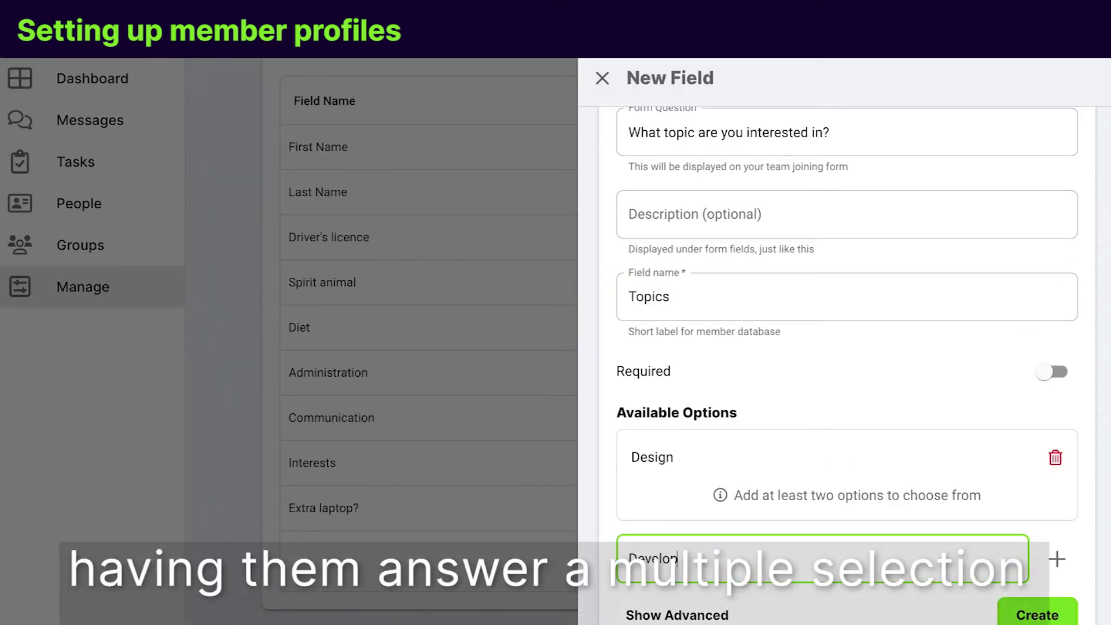
key(Return)
text(Marketing)
key(Return)
scroll(845, 365, down, 6)
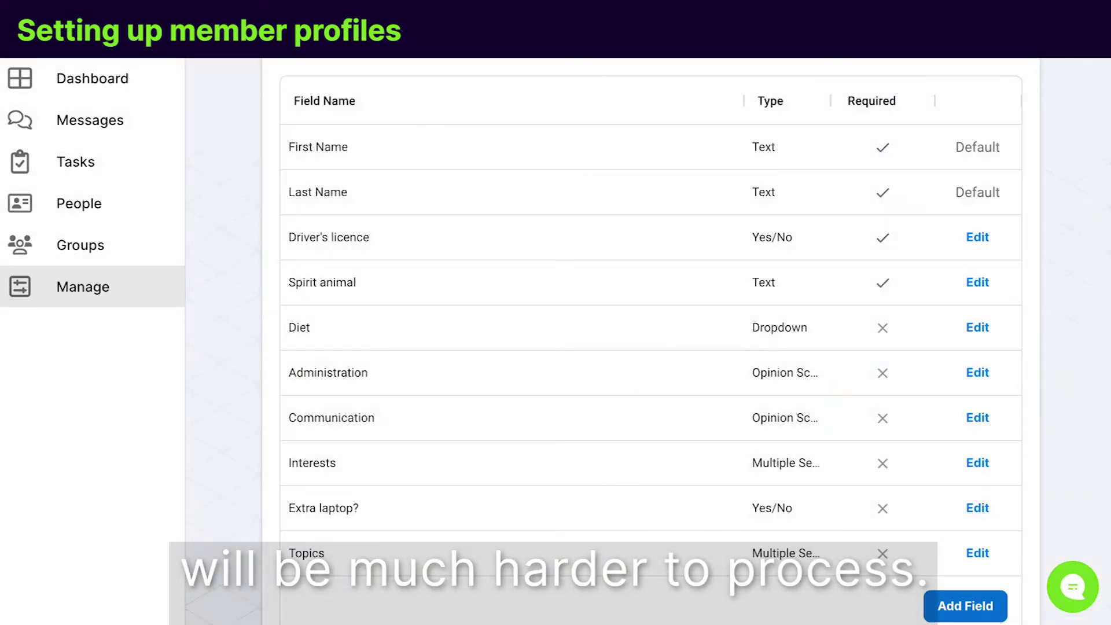
Start an Opinion Scale field named "Conversation starter" asking "In your opinion, how likely are you to start a conversation?".
click(966, 606)
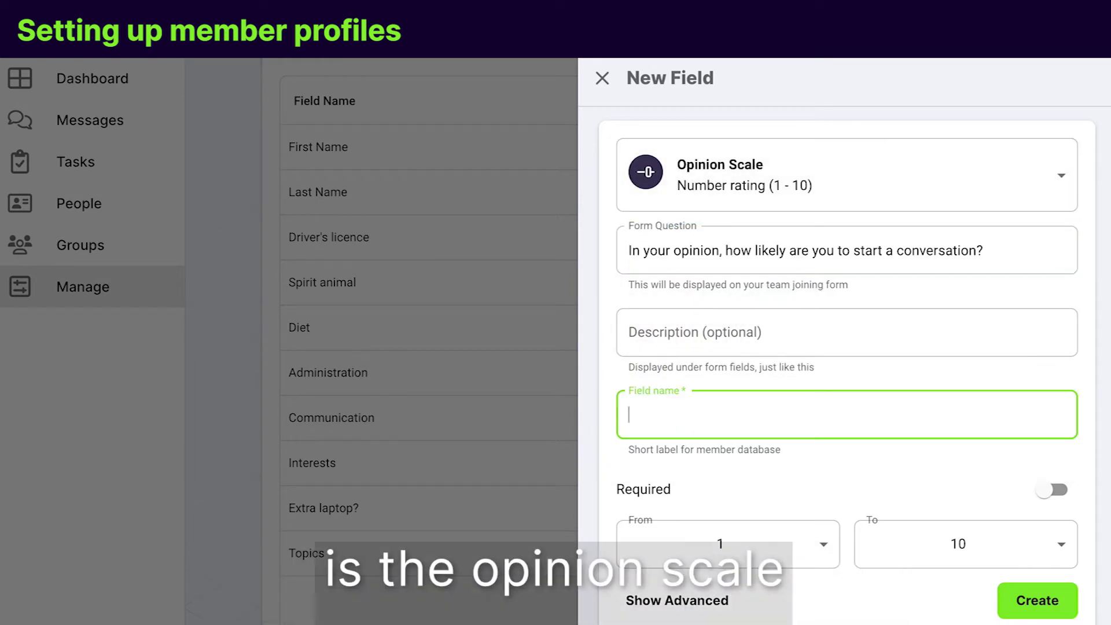
text(nversation starter)
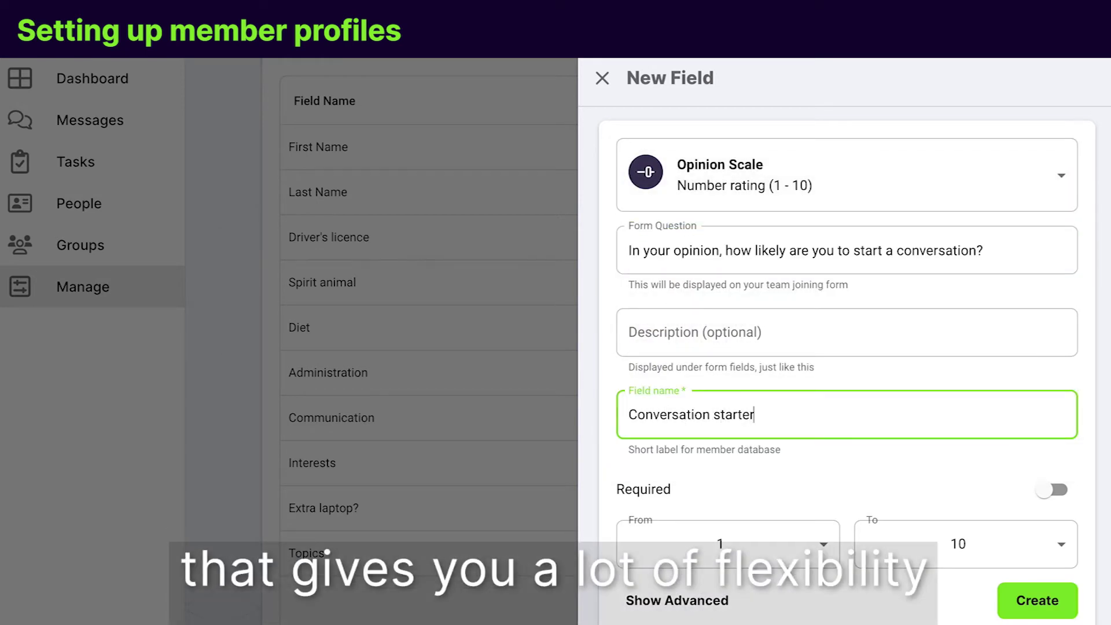
Label the scale's left end "I would never..." and right end "Yes, that's me!" in the advanced settings, and create the field.
scroll(847, 366, down, 1)
scroll(847, 366, down, 4)
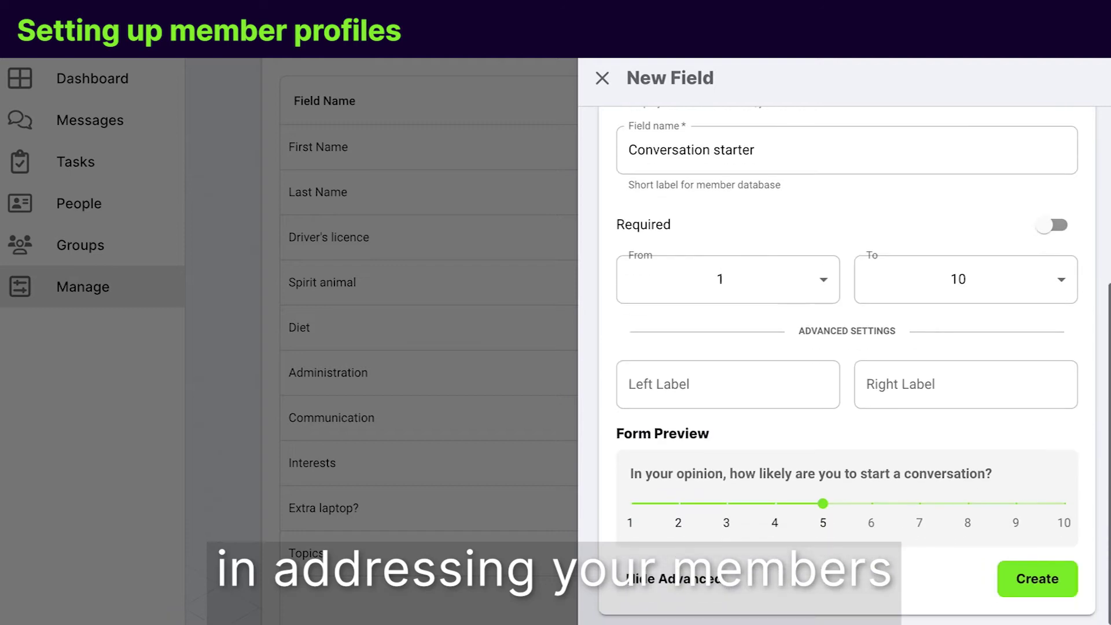
click(727, 384)
text(I would never...)
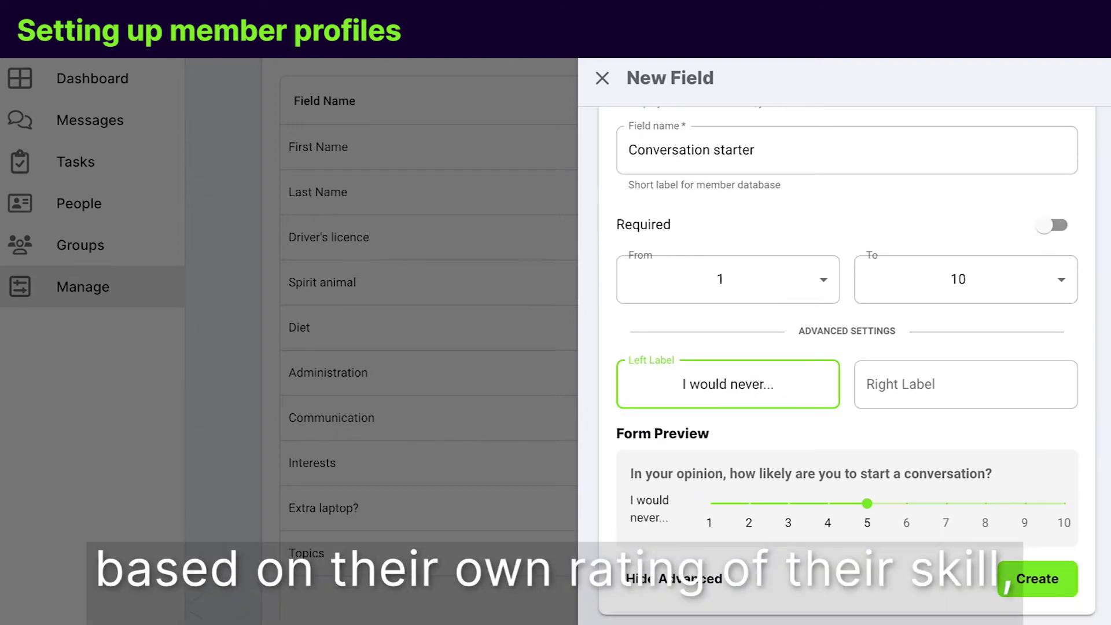
click(965, 384)
text(Yes, that)
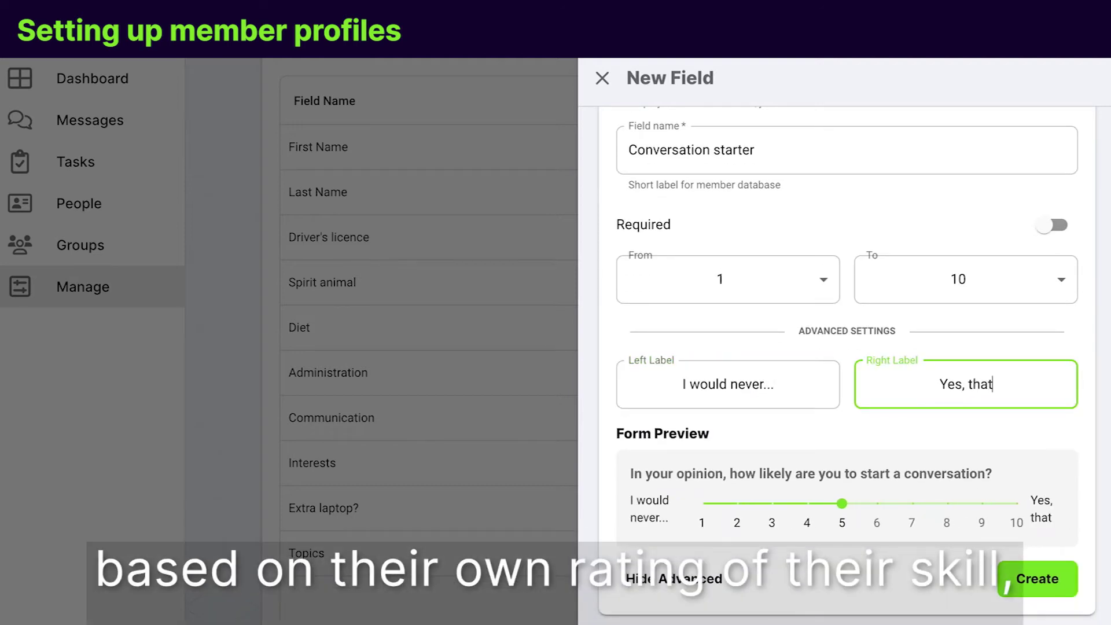
text('s me!)
click(1037, 579)
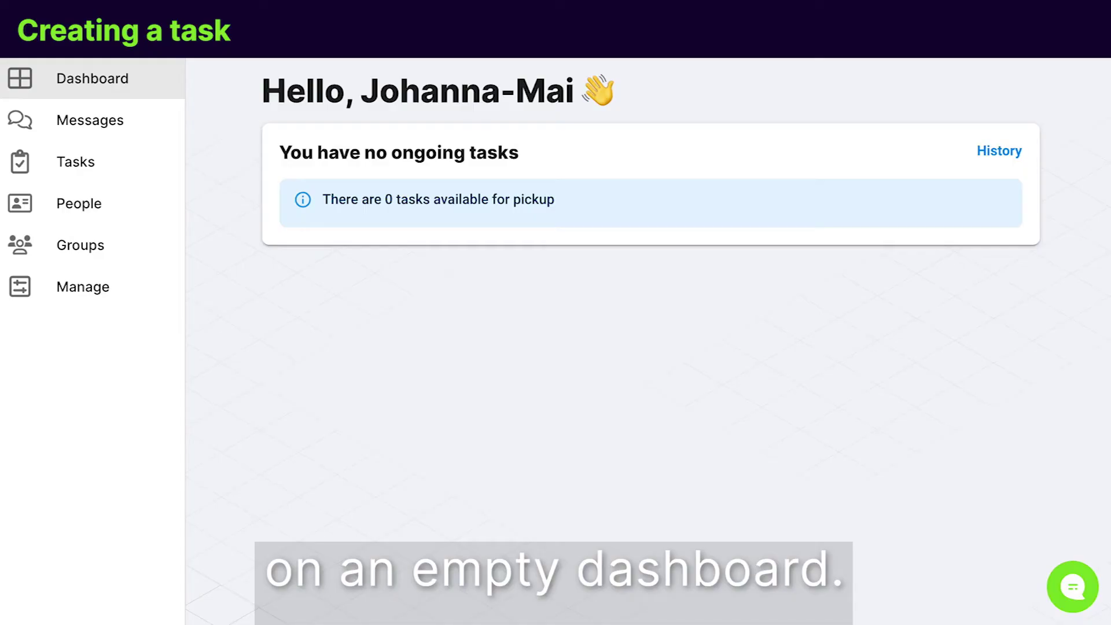
Start a new task named "Attend the opening webinar".
click(95, 162)
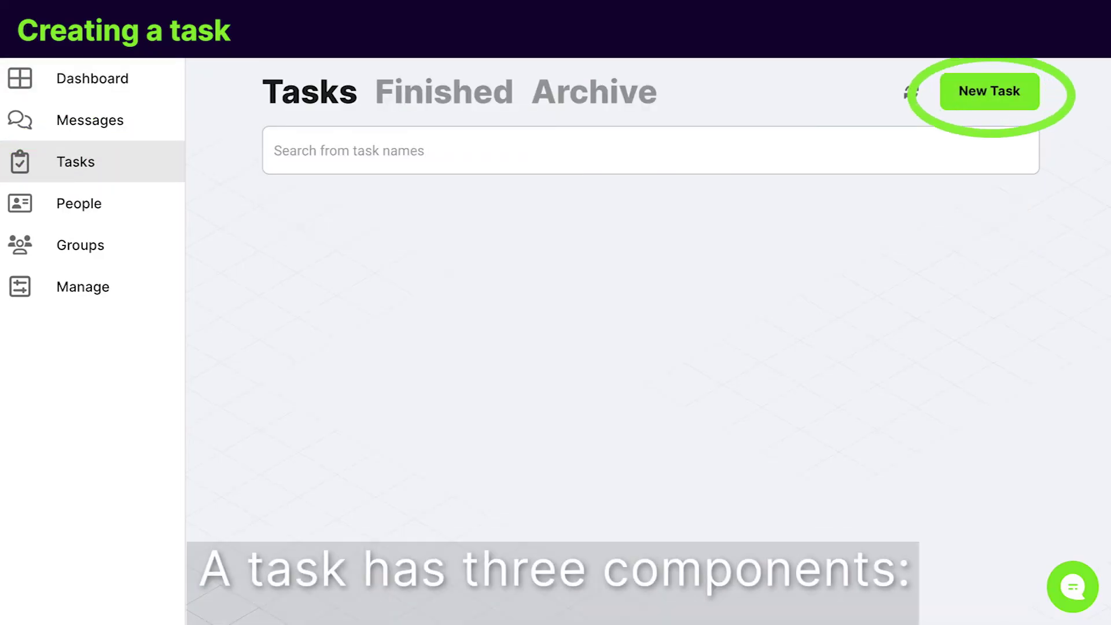
click(986, 91)
scroll(846, 364, down, 4)
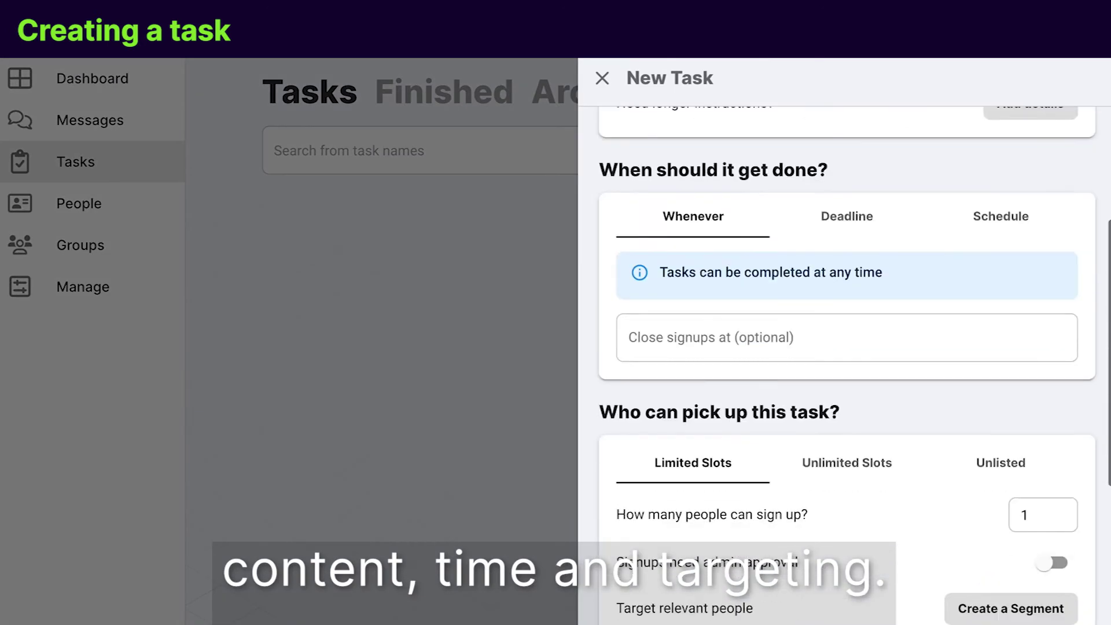
scroll(845, 365, down, 5)
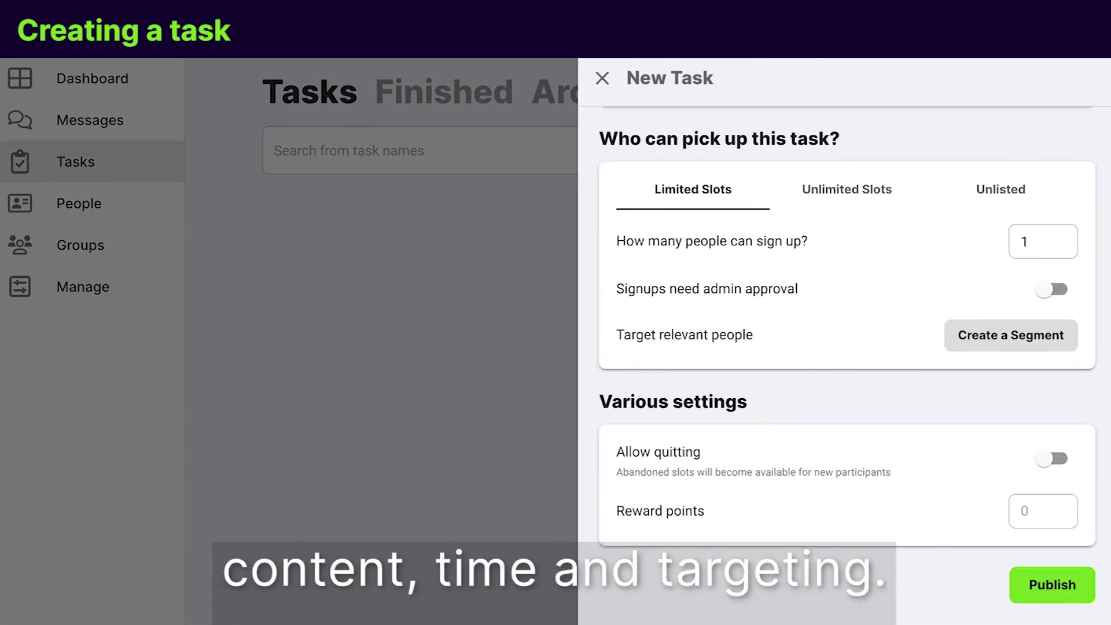
scroll(845, 365, up, 8)
click(631, 197)
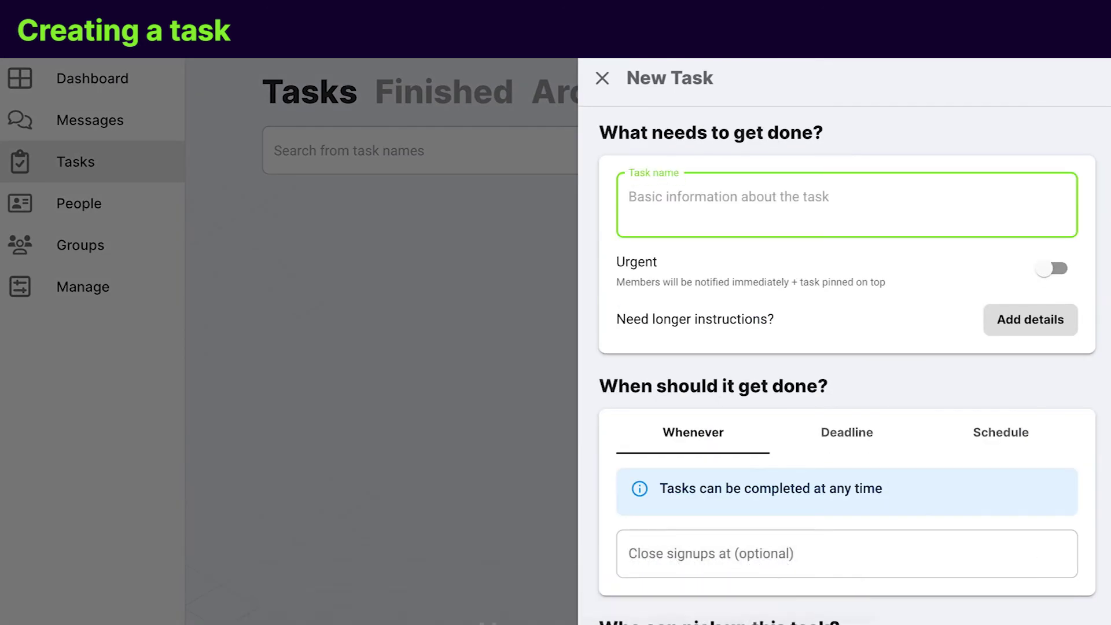
text(Attend the opening webinar)
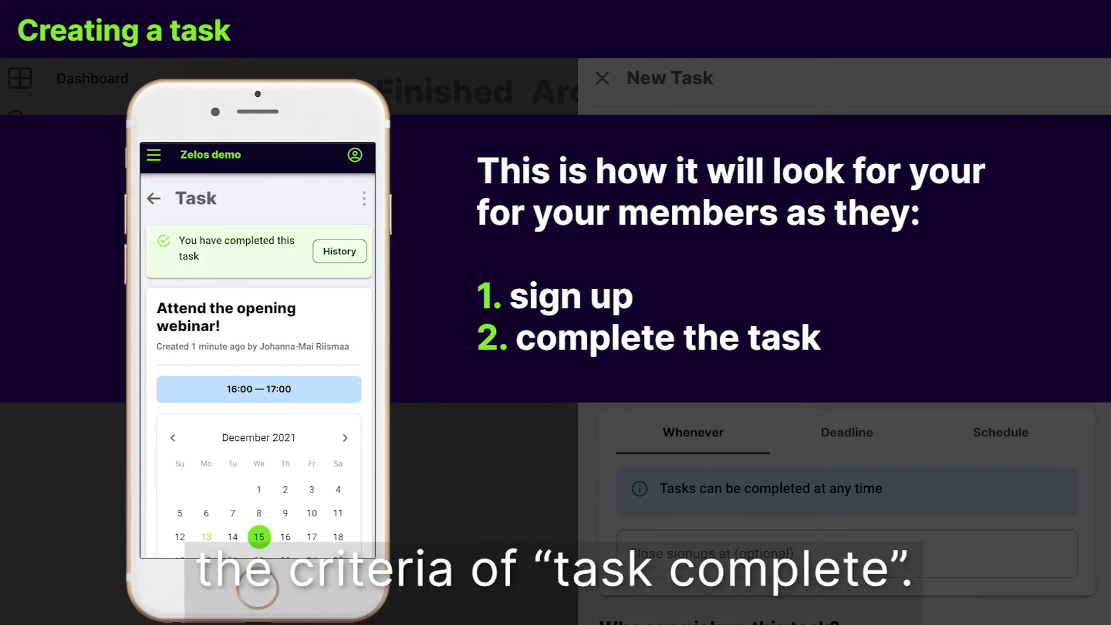
Set the task's timing type to Schedule after viewing the Deadline option.
scroll(847, 364, down, 4)
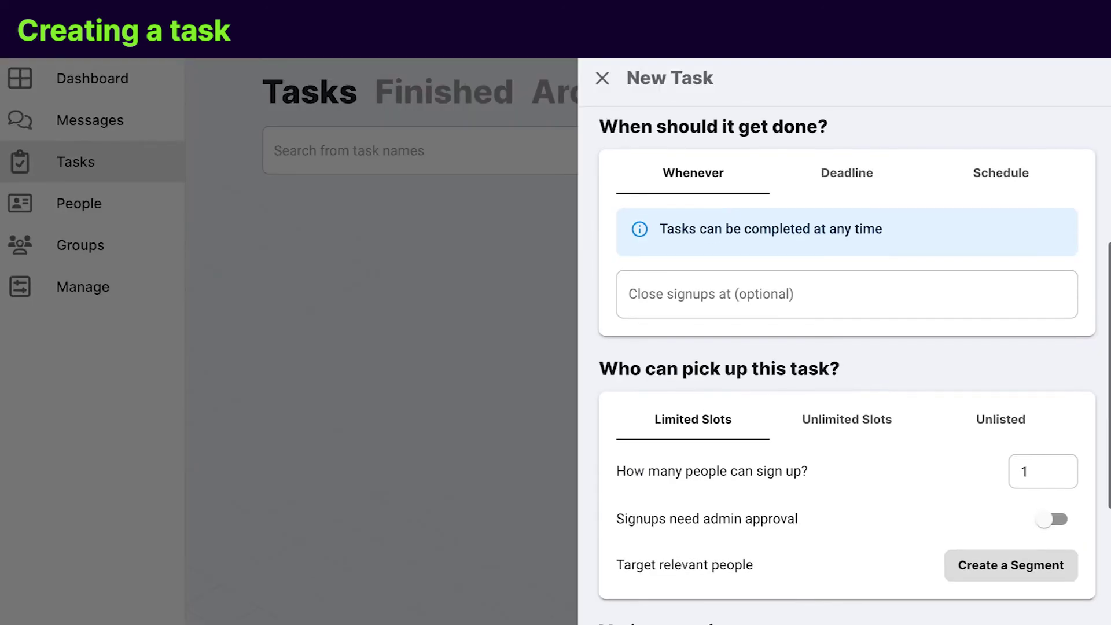
click(846, 173)
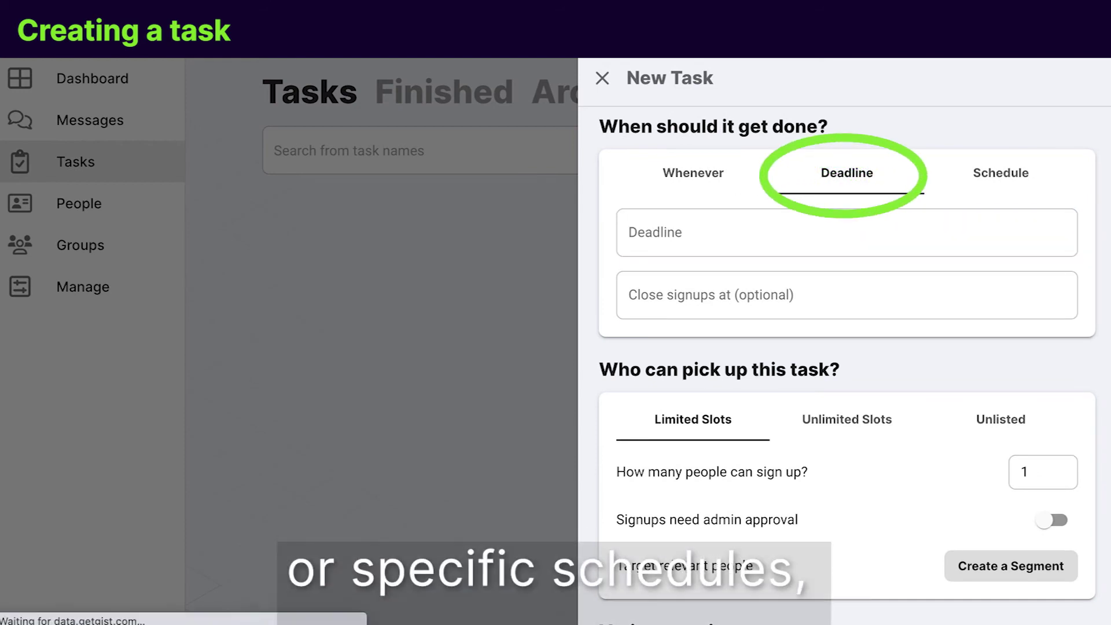
click(1001, 172)
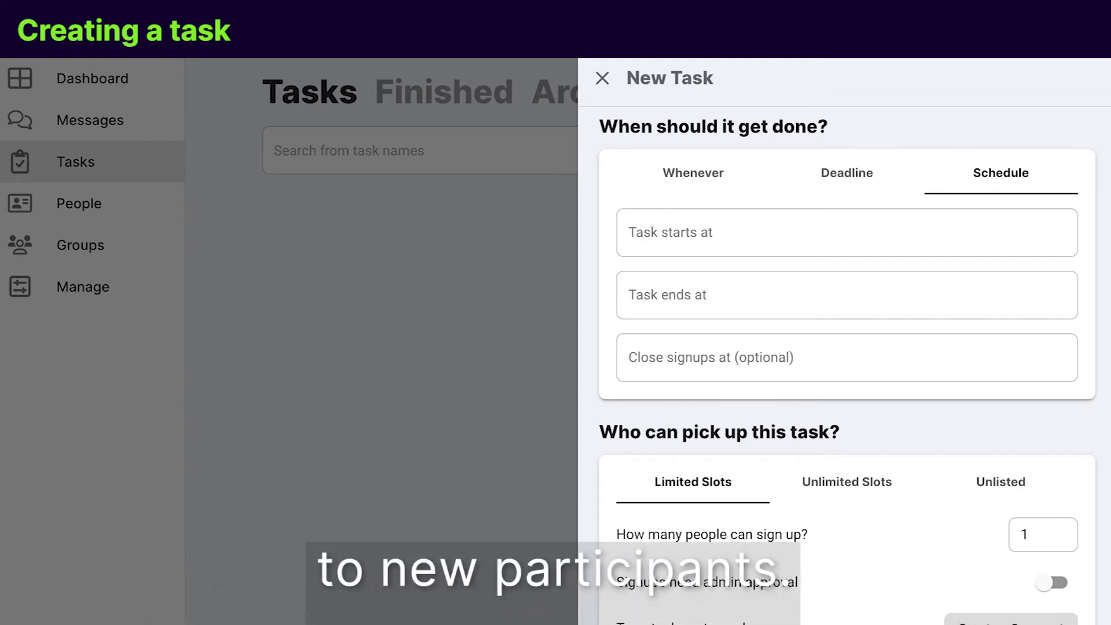
Set the number of people who can sign up for the task to 5.
scroll(846, 347, down, 5)
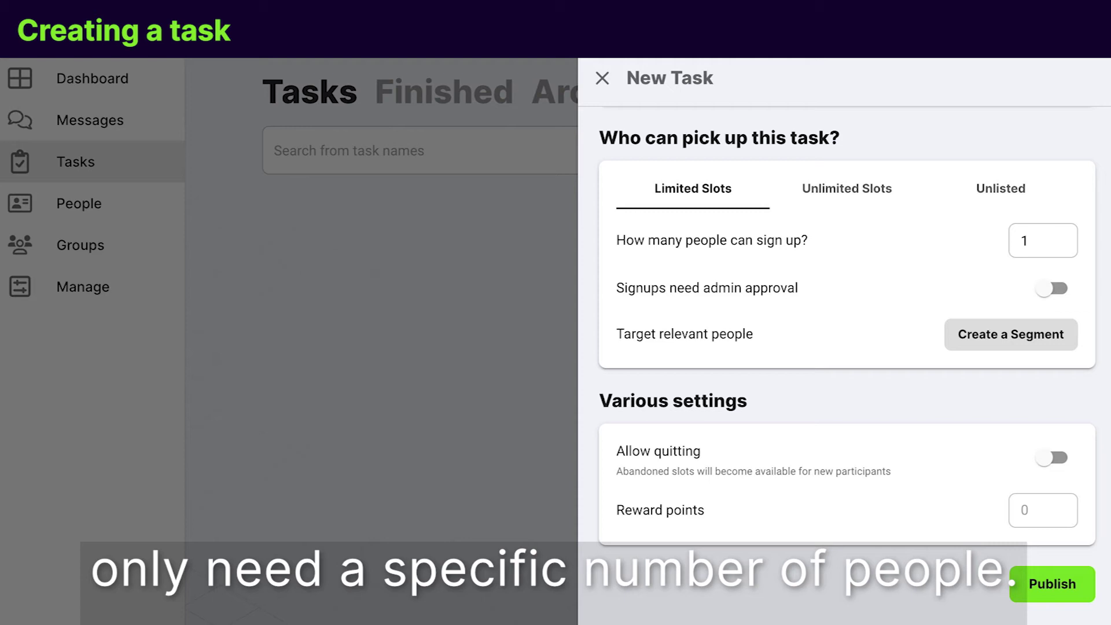
click(1032, 240)
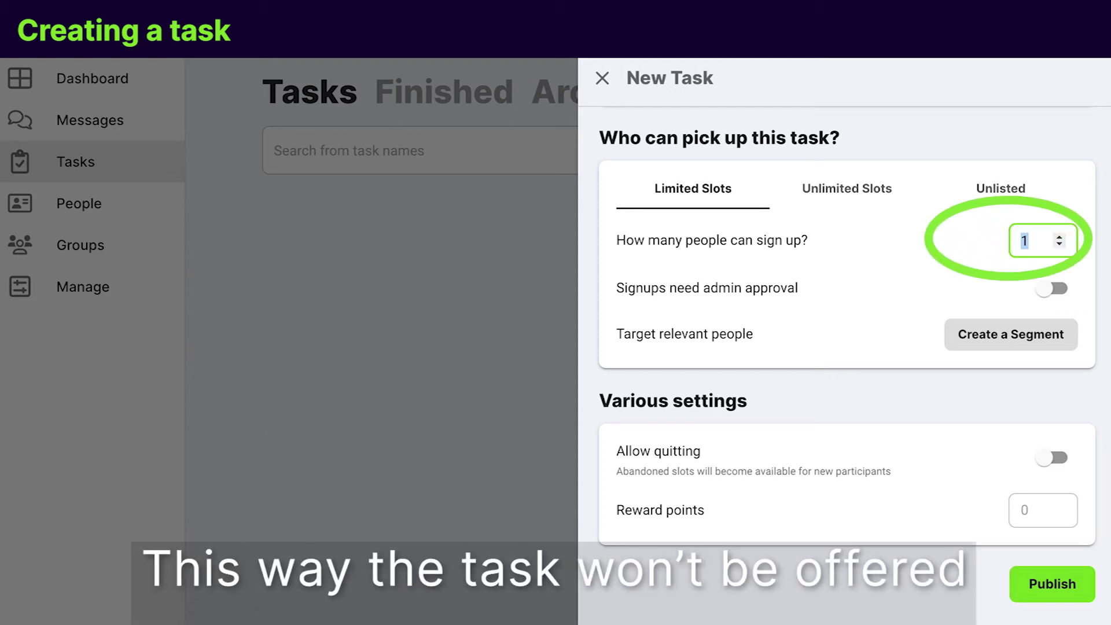
text(5)
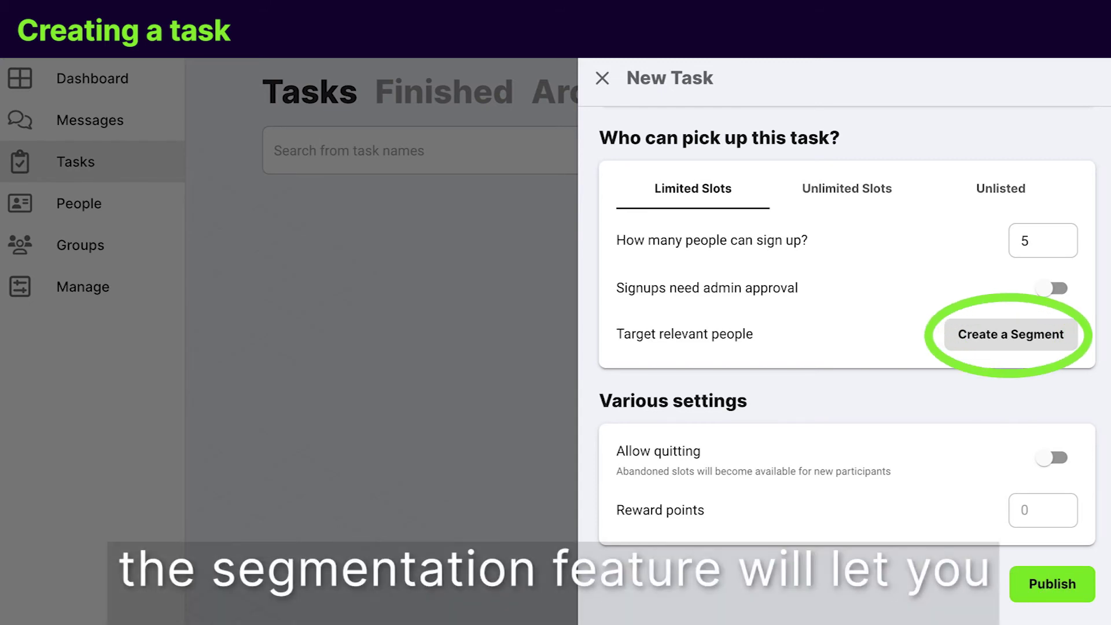
Try to create a target segment for the task based on the Driver's licence profile field.
click(997, 340)
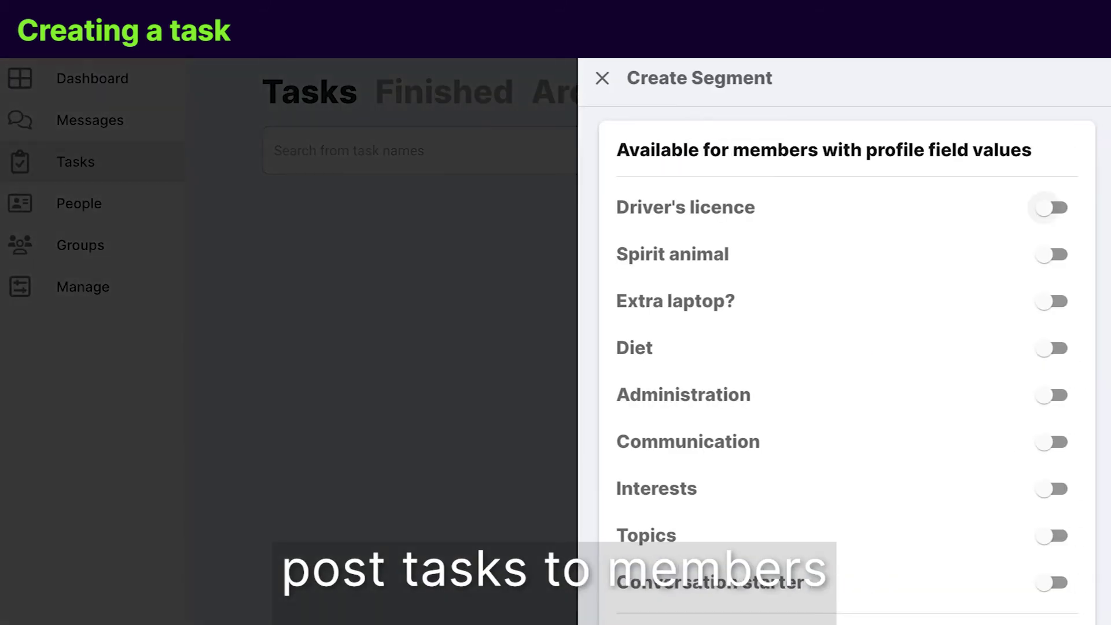
click(1050, 208)
scroll(847, 365, down, 3)
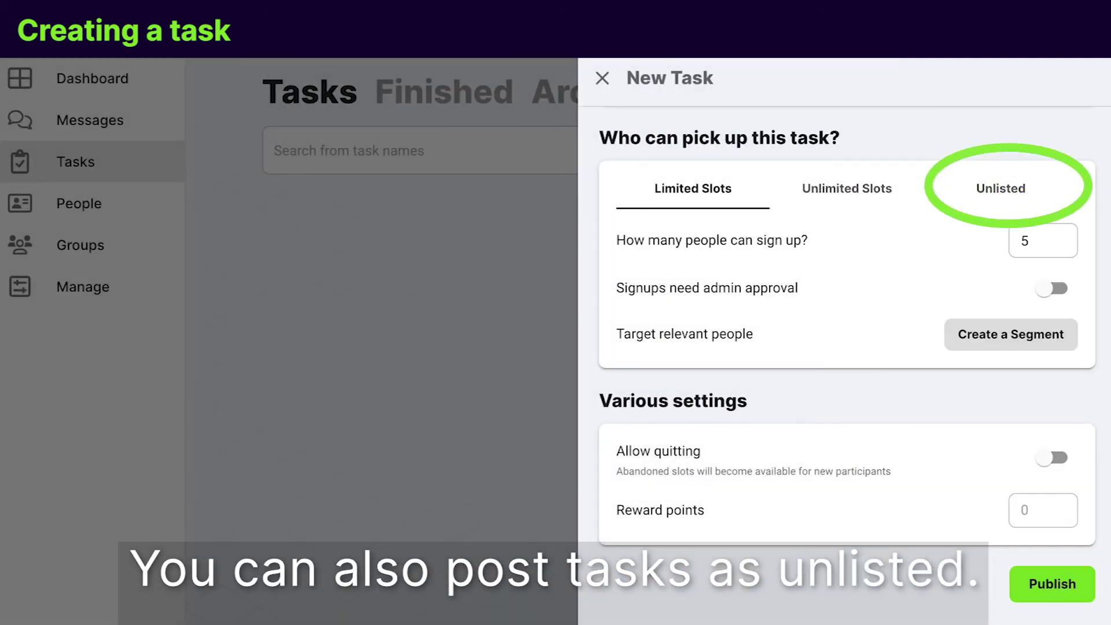
Make the task unlisted and publish it.
click(1001, 188)
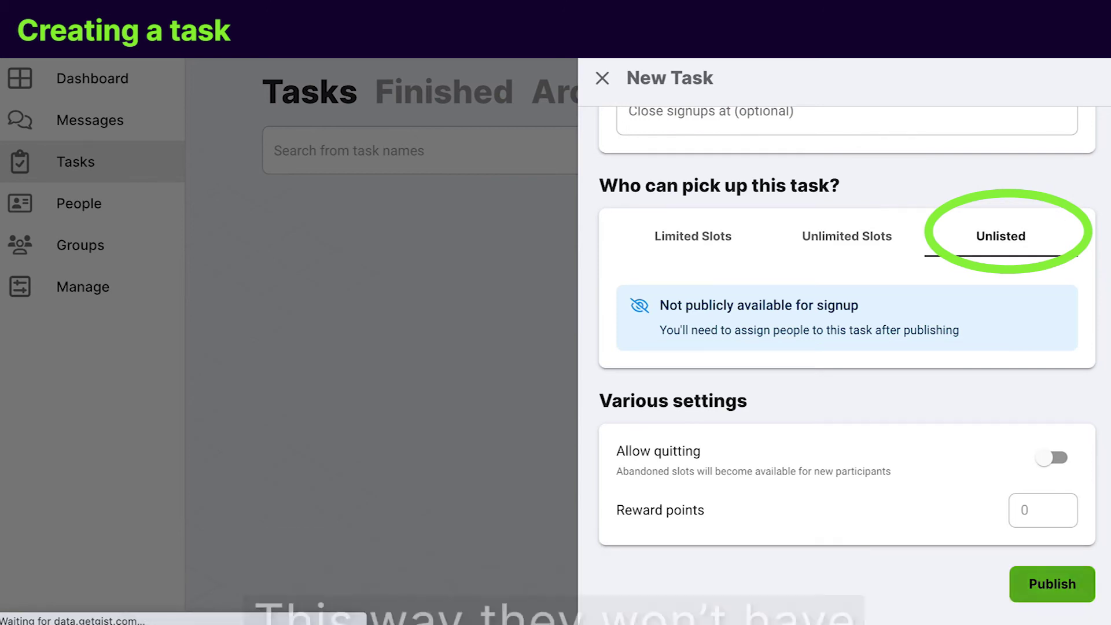
click(1052, 585)
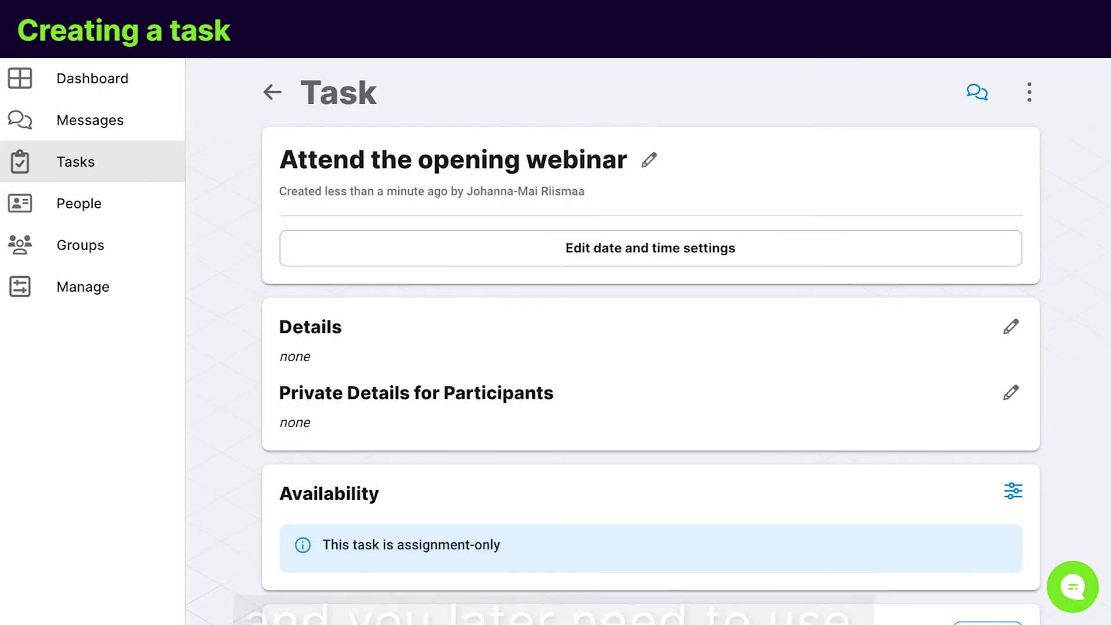
Select the third listed member for assignment to the published webinar task.
scroll(652, 348, down, 5)
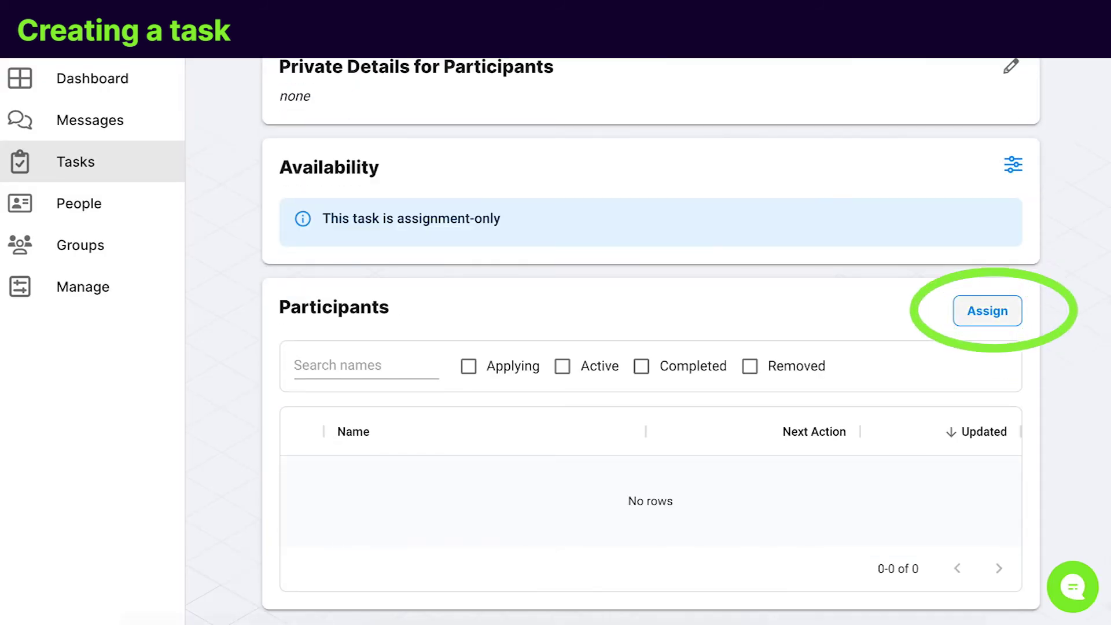
click(987, 311)
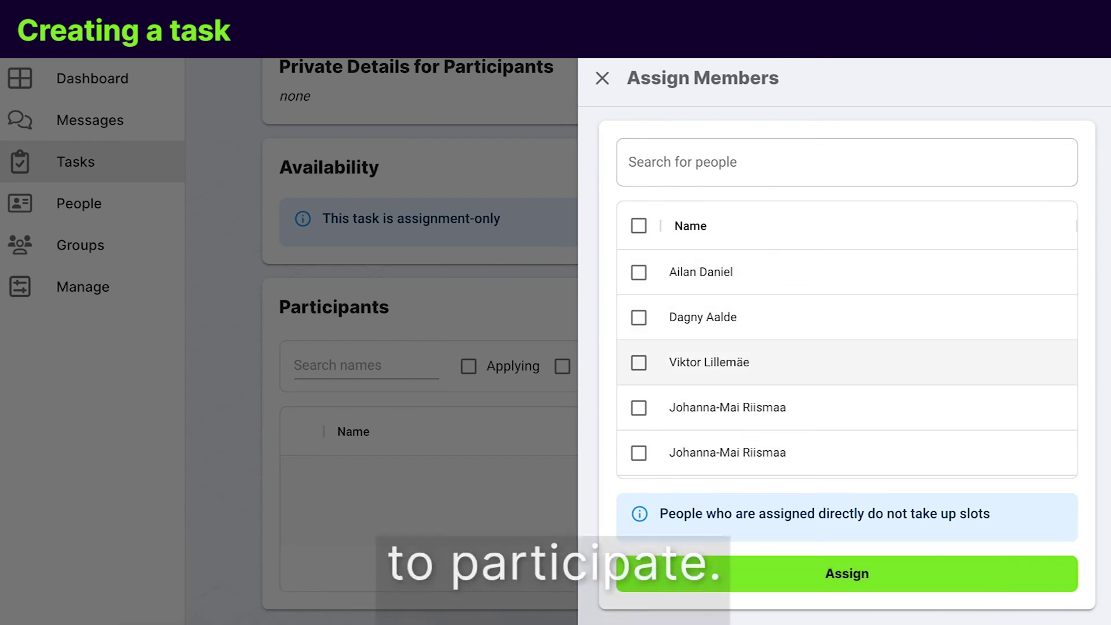
click(709, 363)
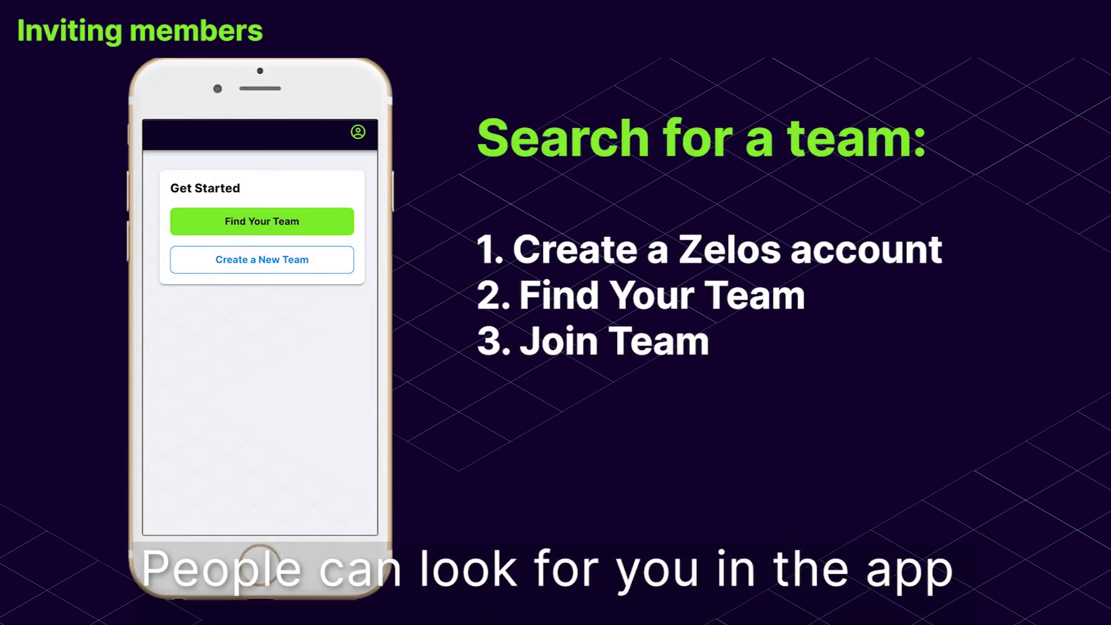
Search for the team "Zelos demo" in the mobile app.
text(elos dem)
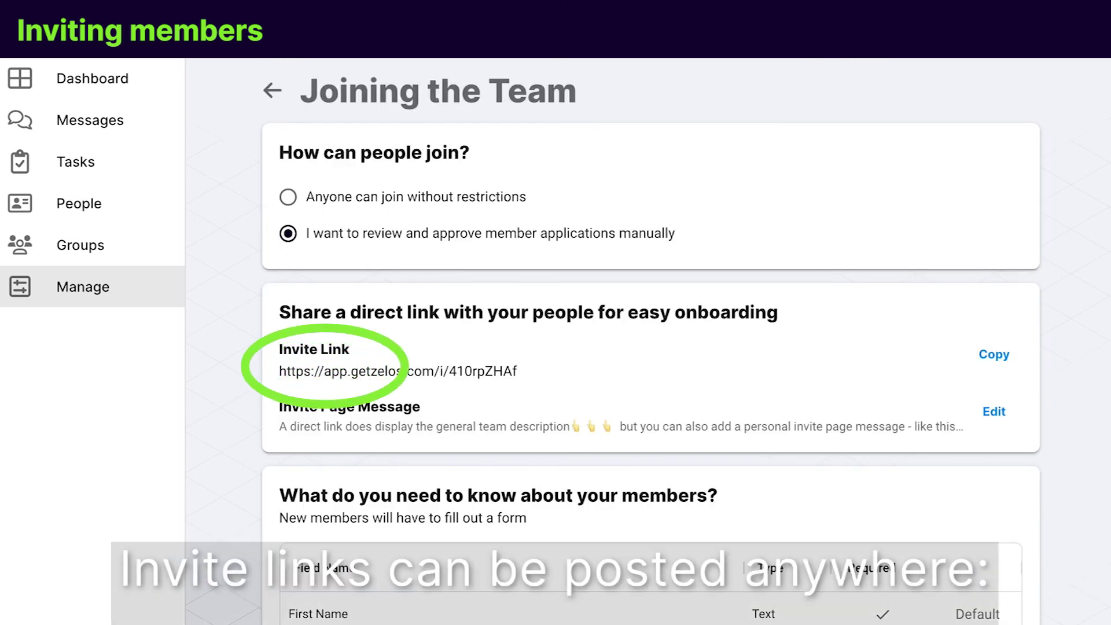
Copy the team's invite link.
click(994, 353)
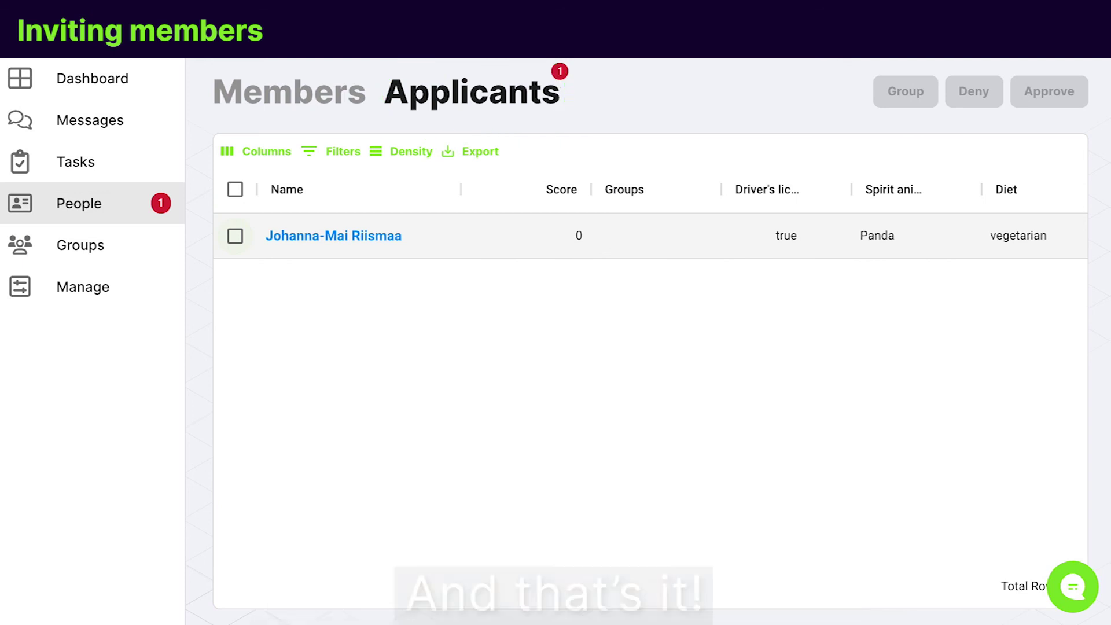
Select the pending applicant in the team's applicants list.
click(235, 235)
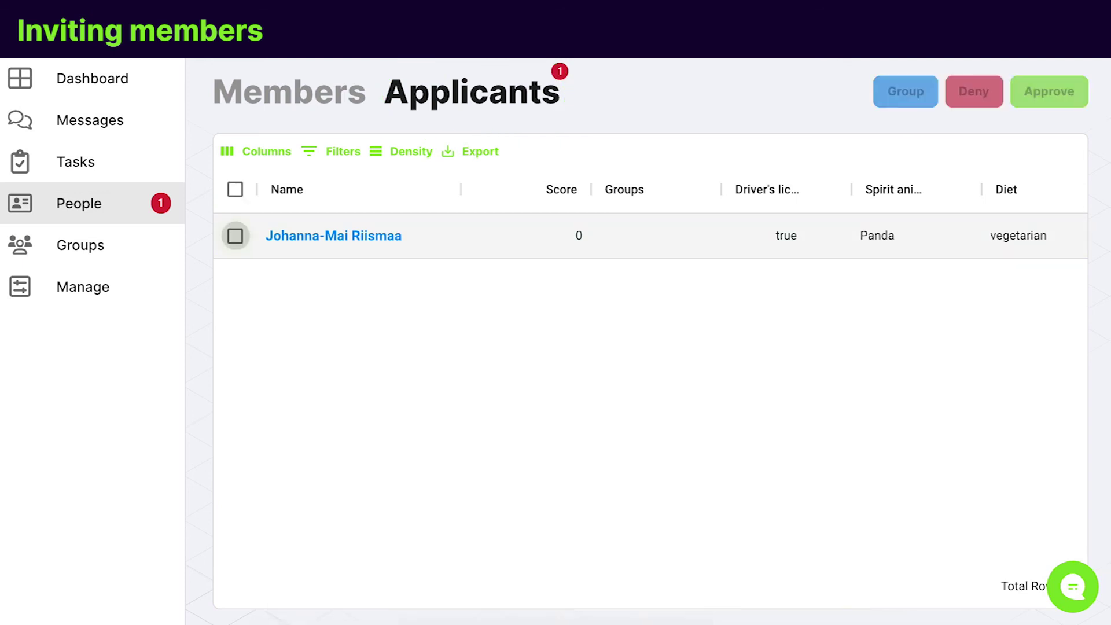